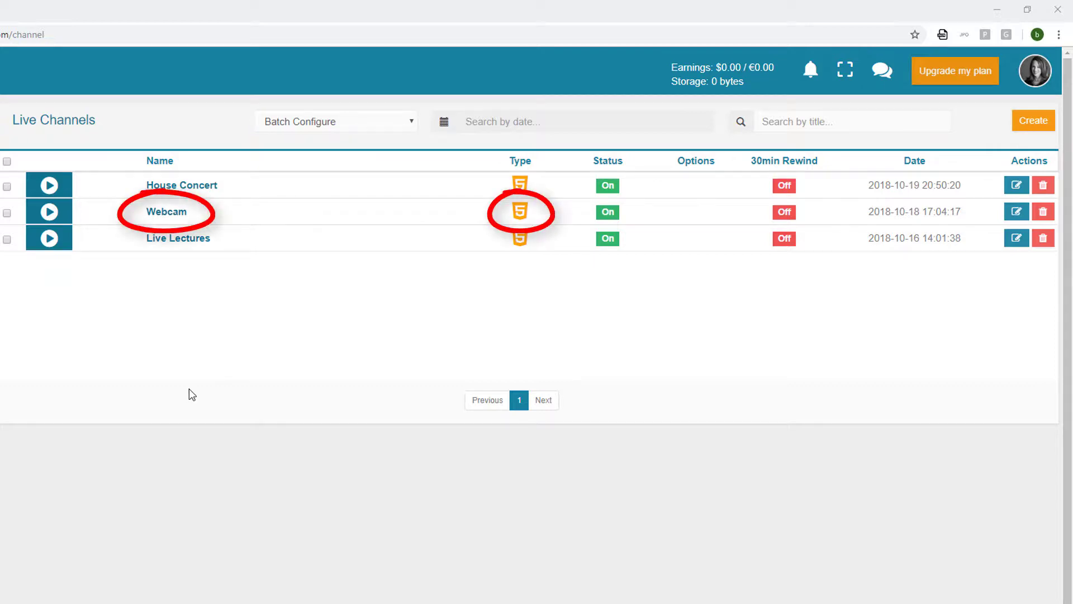
Show the Webcam channel's Encoder Setup with Other RTMP encoder selected to reveal connection details
left_click(170, 213)
left_click(415, 178)
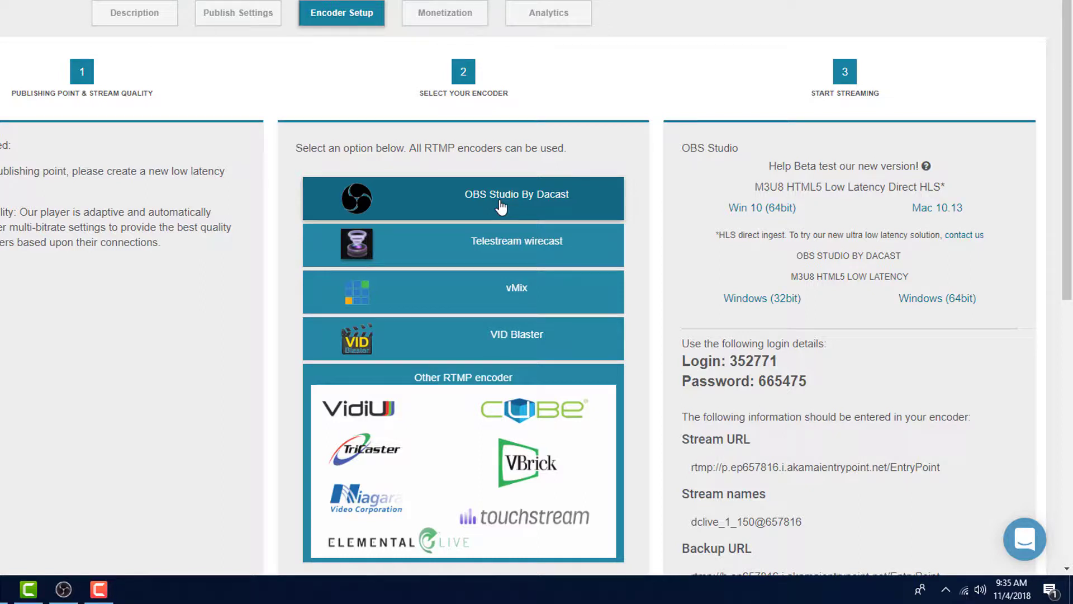
left_click(481, 383)
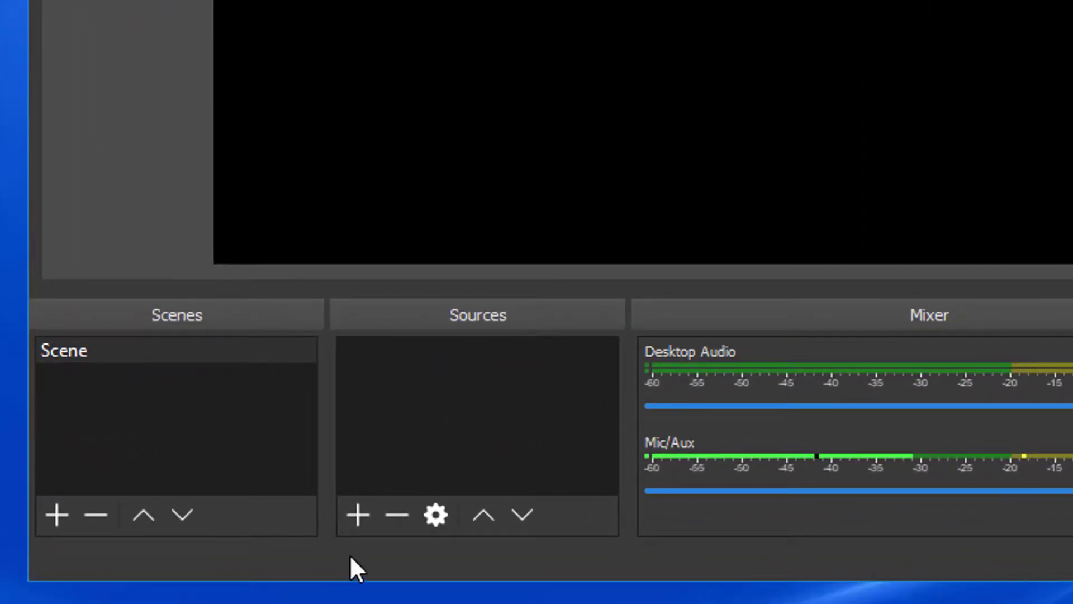
Add a Video Capture Device source named 'Webcam' with its default properties
left_click(360, 523)
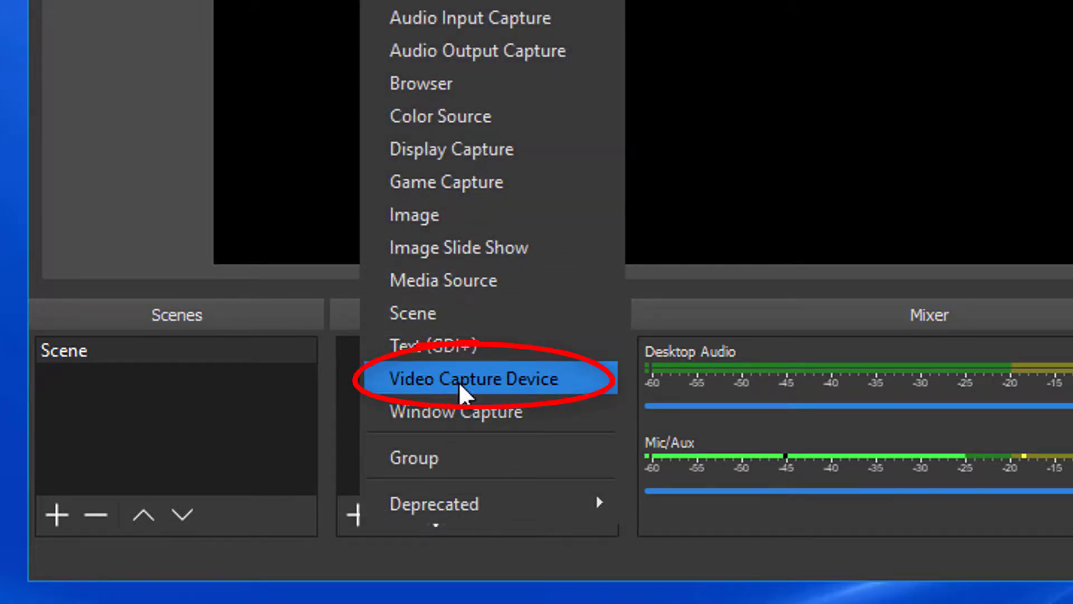
left_click(458, 382)
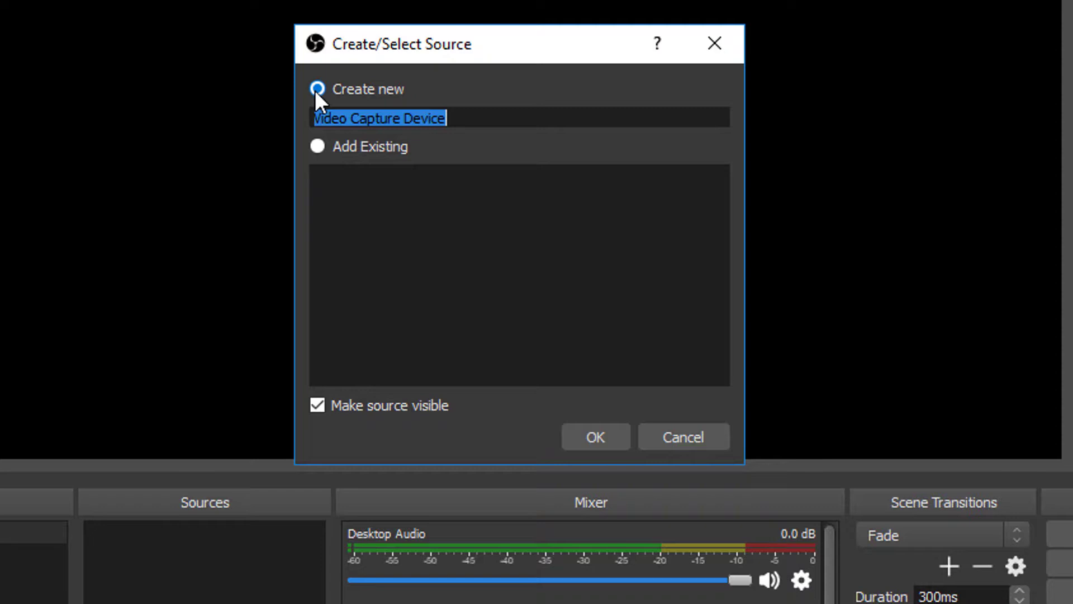
type("Webcam")
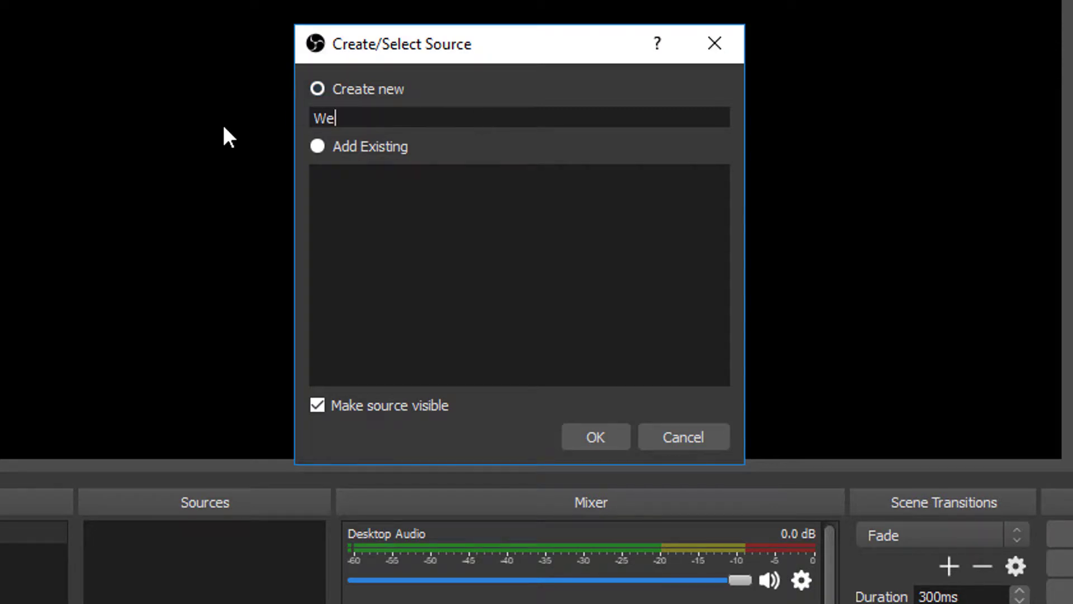
left_click(595, 438)
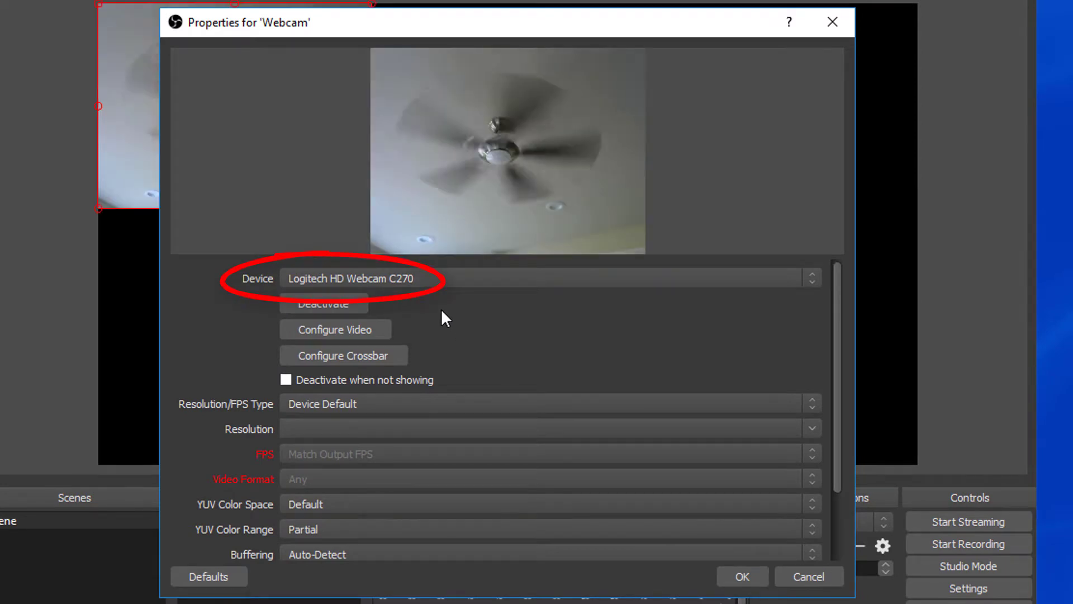
left_click(743, 579)
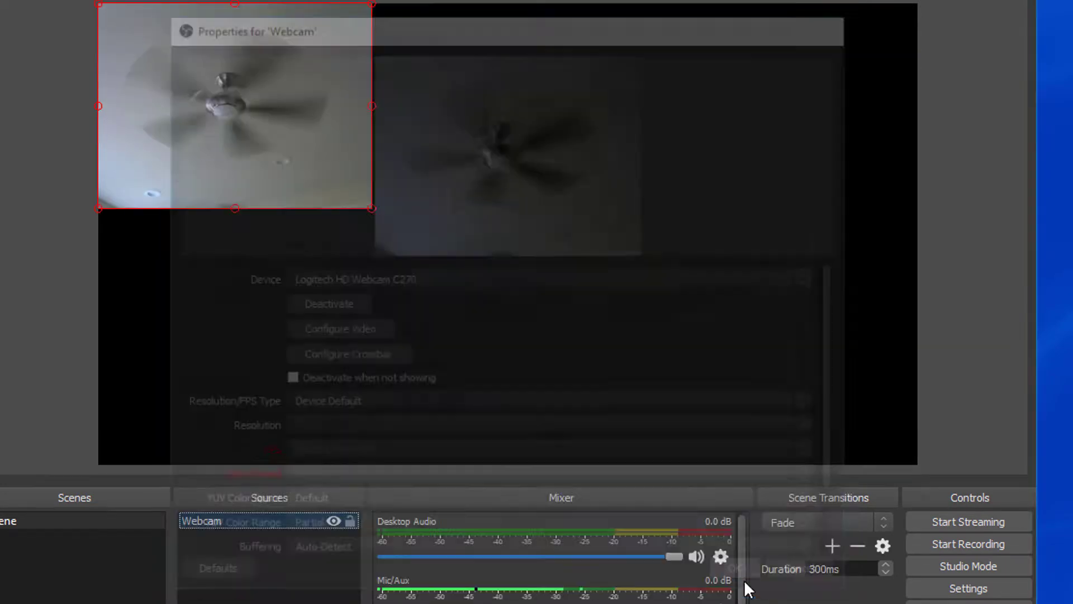
Move the webcam image down and enlarge it to fill most of the canvas
left_click_drag(218, 122, 366, 169)
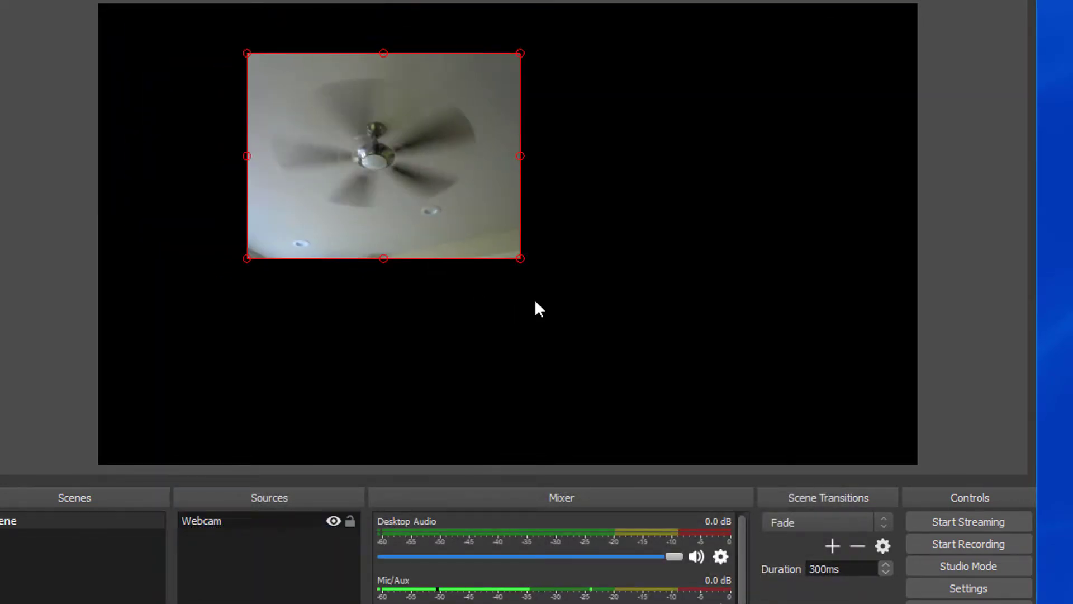
left_click_drag(520, 257, 778, 429)
left_click_drag(527, 327, 522, 297)
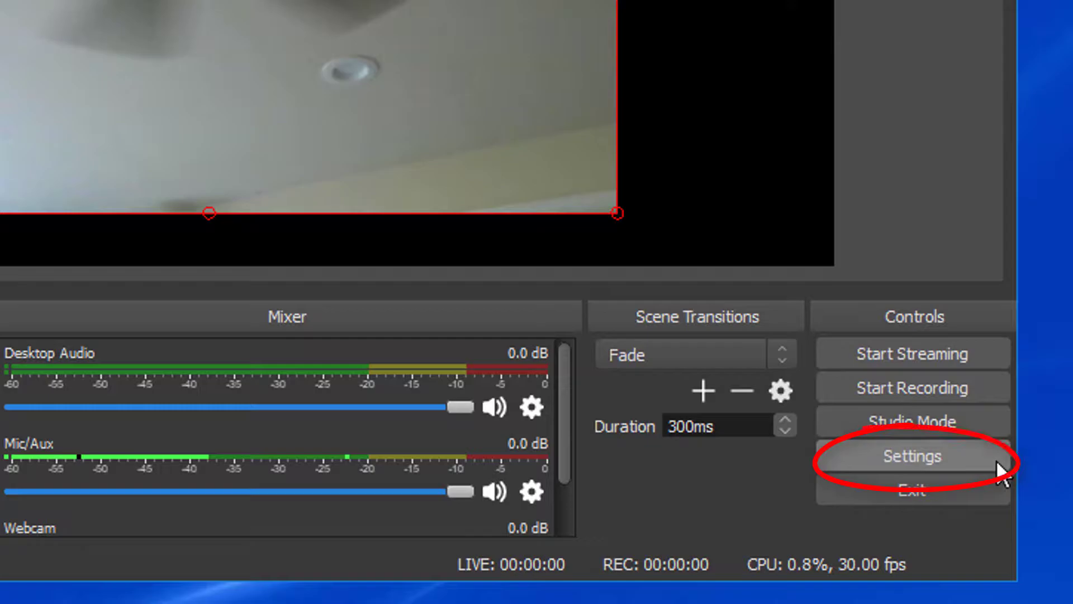
Set the Stream settings' Stream Type to Custom Streaming Server
left_click(997, 461)
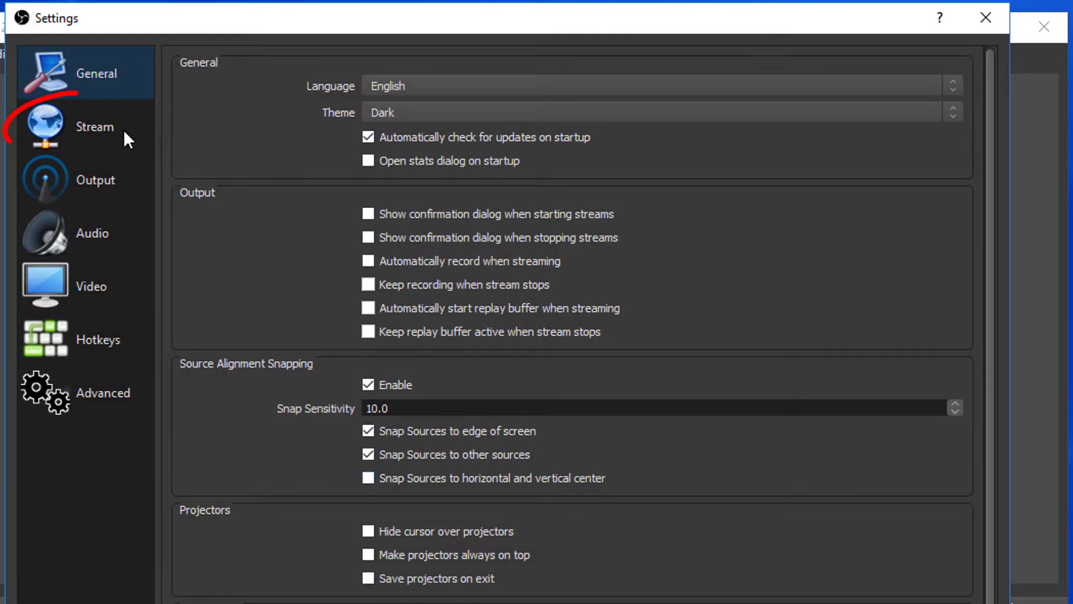
left_click(106, 132)
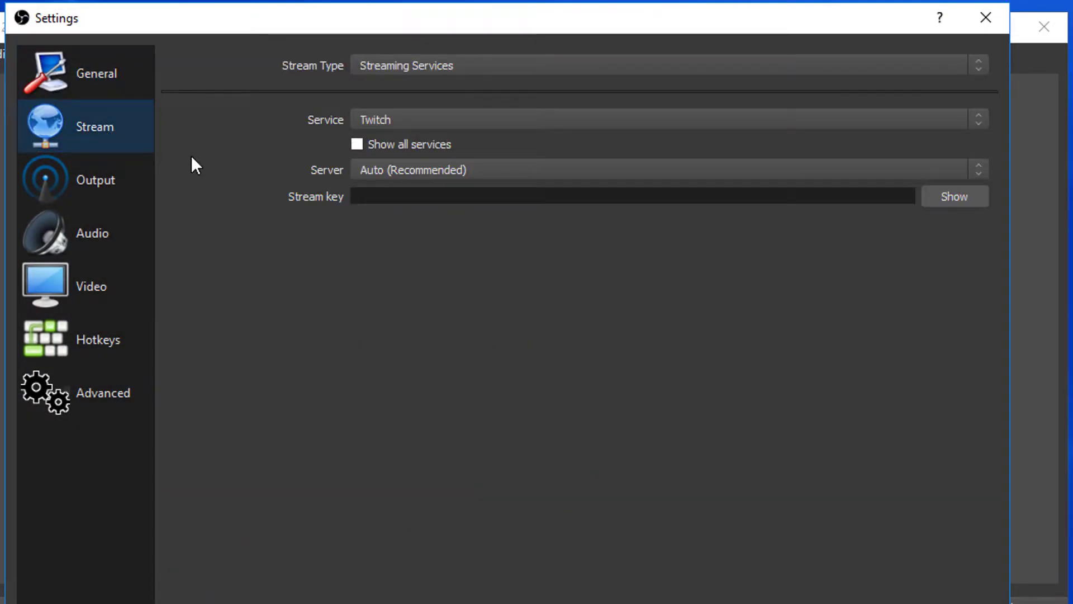
left_click(388, 67)
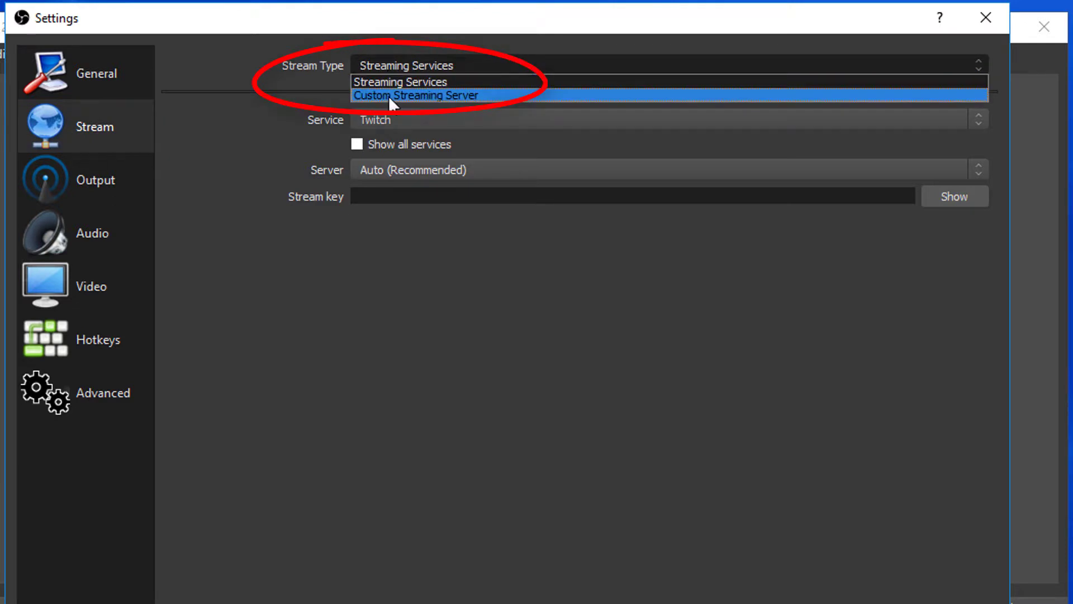
left_click(388, 95)
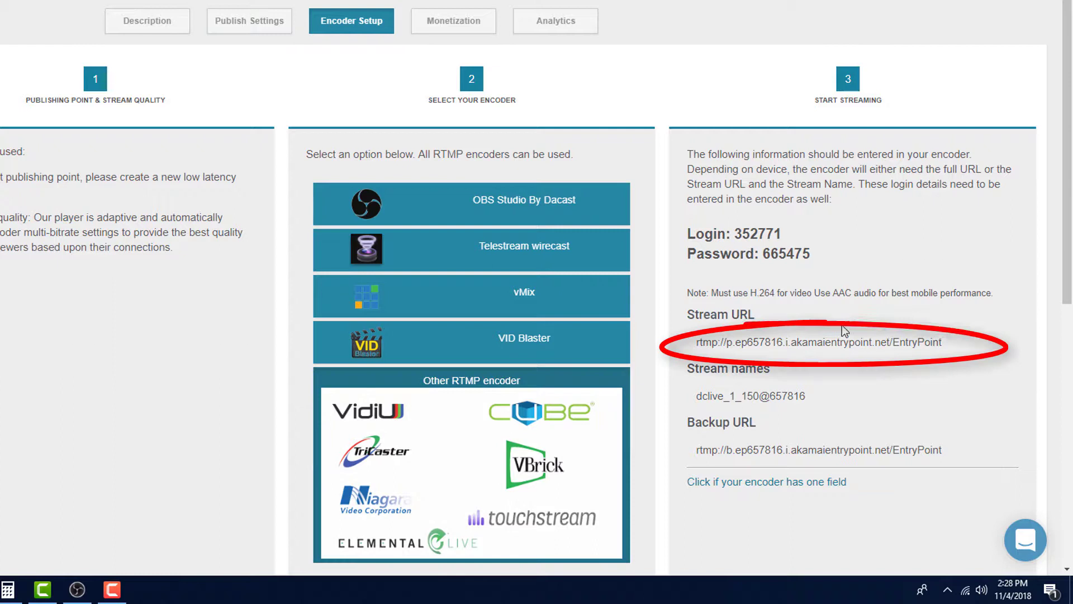
Paste Dacast's stream URL into URL and its stream name into Stream key
left_click(845, 345)
key("ctrl+c")
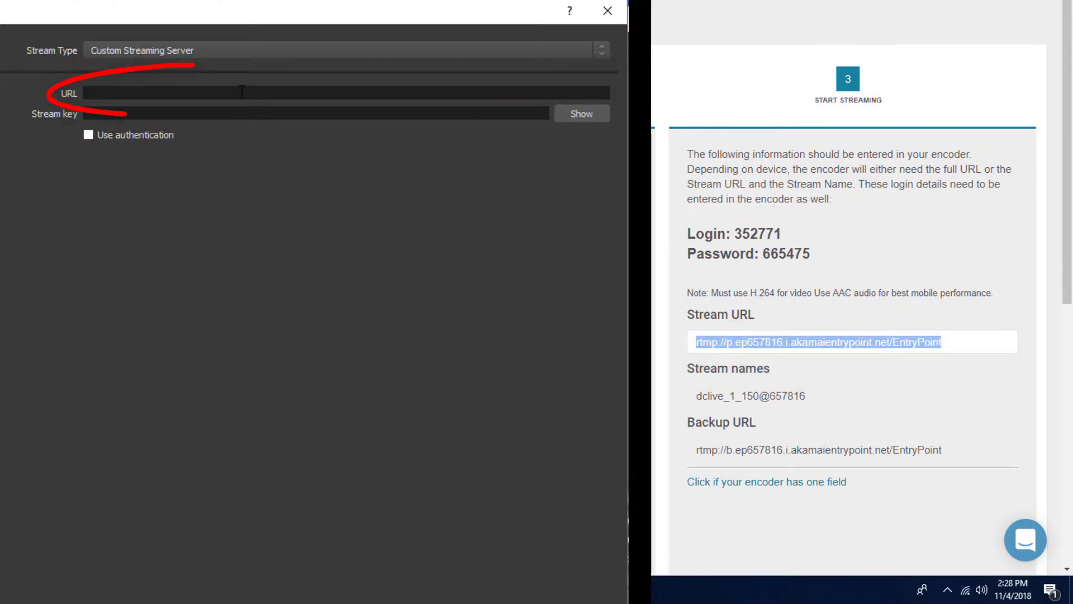
left_click(242, 92)
key("ctrl+v")
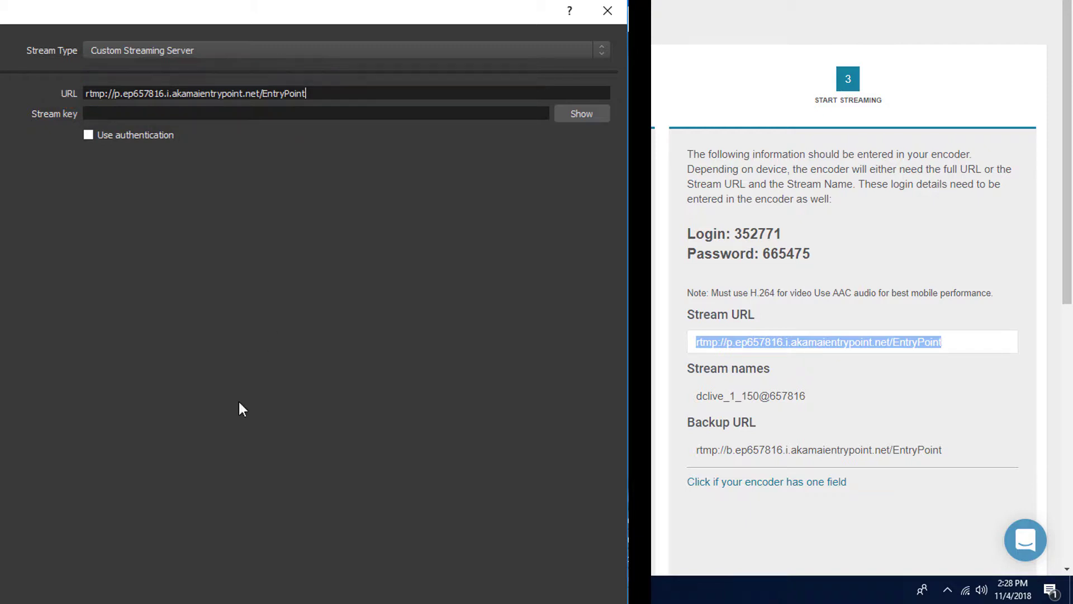
left_click(765, 395)
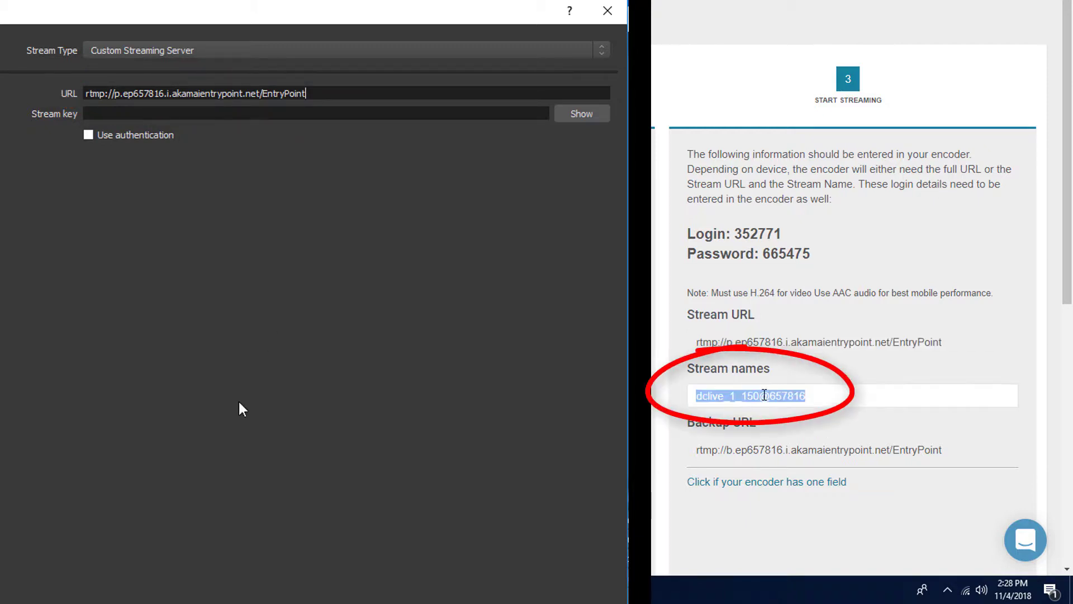
left_click(221, 114)
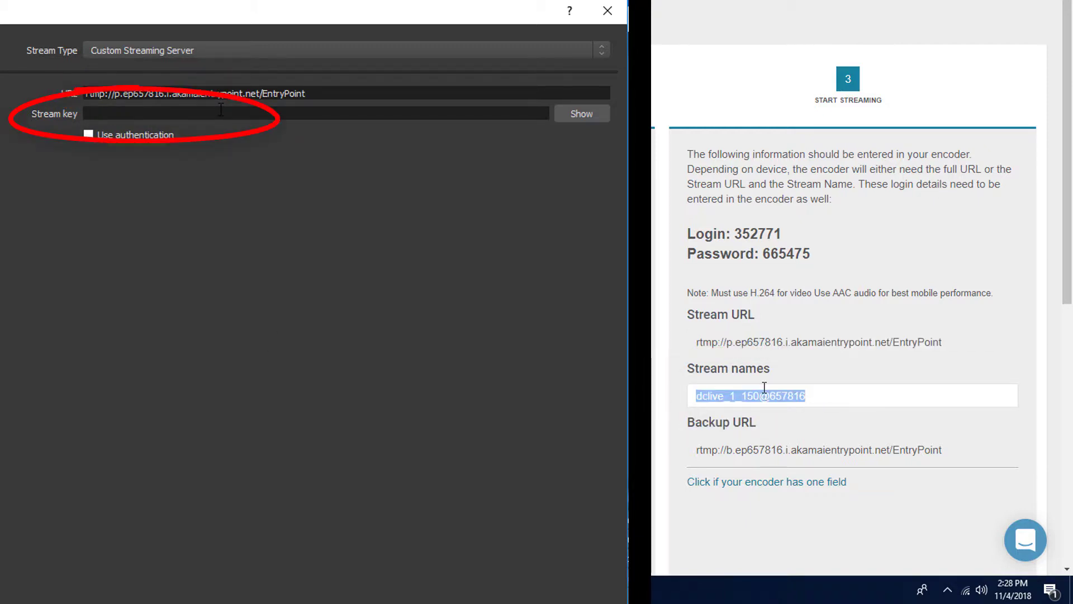
key("ctrl+v")
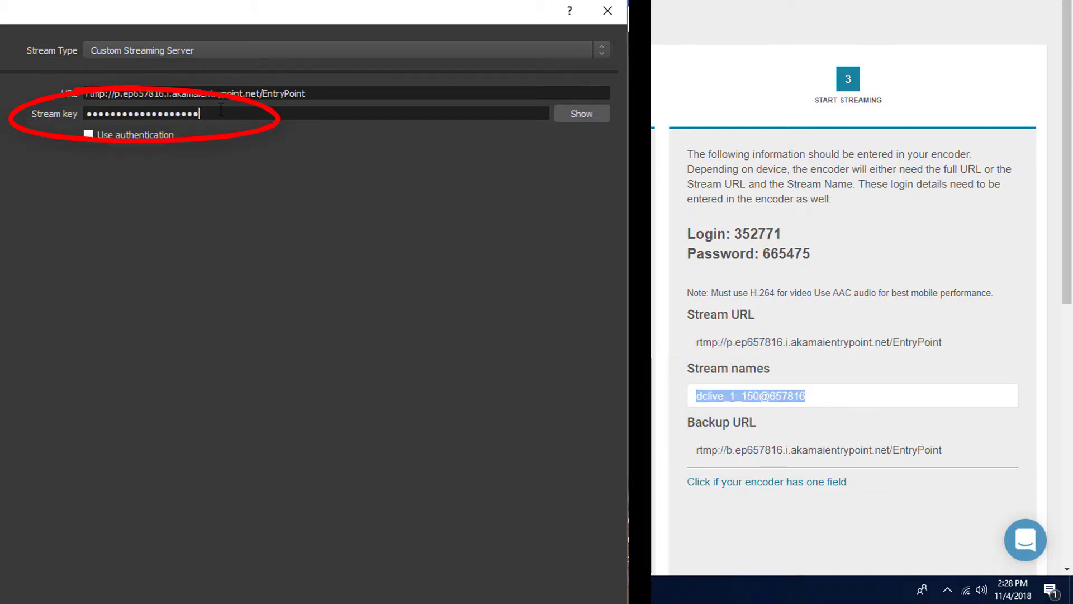
Enable Use authentication and paste the Dacast login and password into the username and password fields
left_click(87, 135)
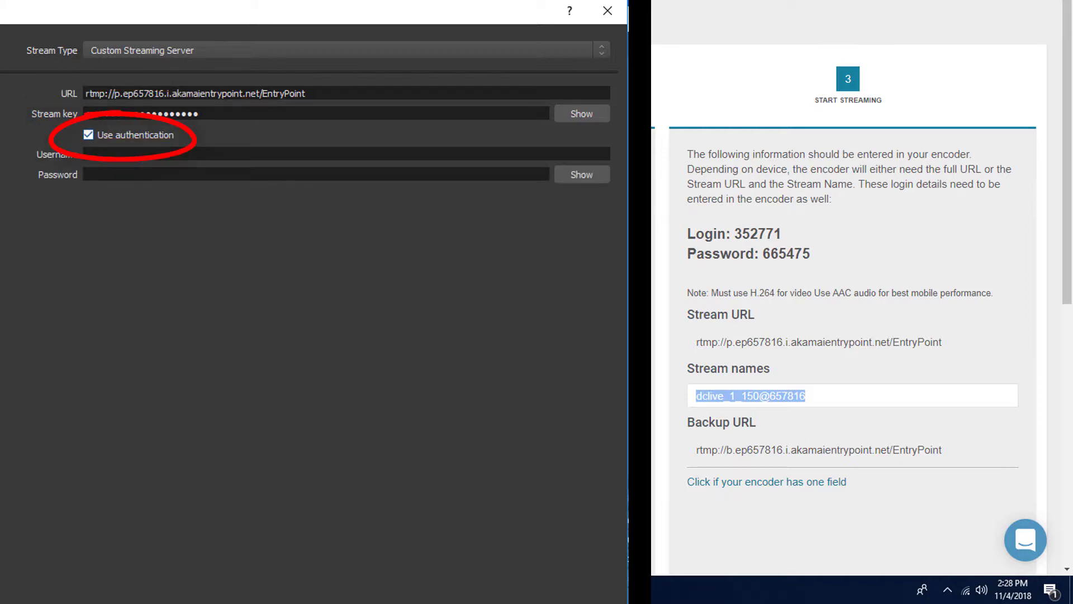
mouse_move(735, 234)
left_mouse_down()
mouse_move(782, 234)
mouse_move(811, 254)
left_mouse_up()
key("ctrl+c")
left_click(134, 154)
key("ctrl+v")
left_click(129, 175)
key("ctrl+c")
key("ctrl+v")
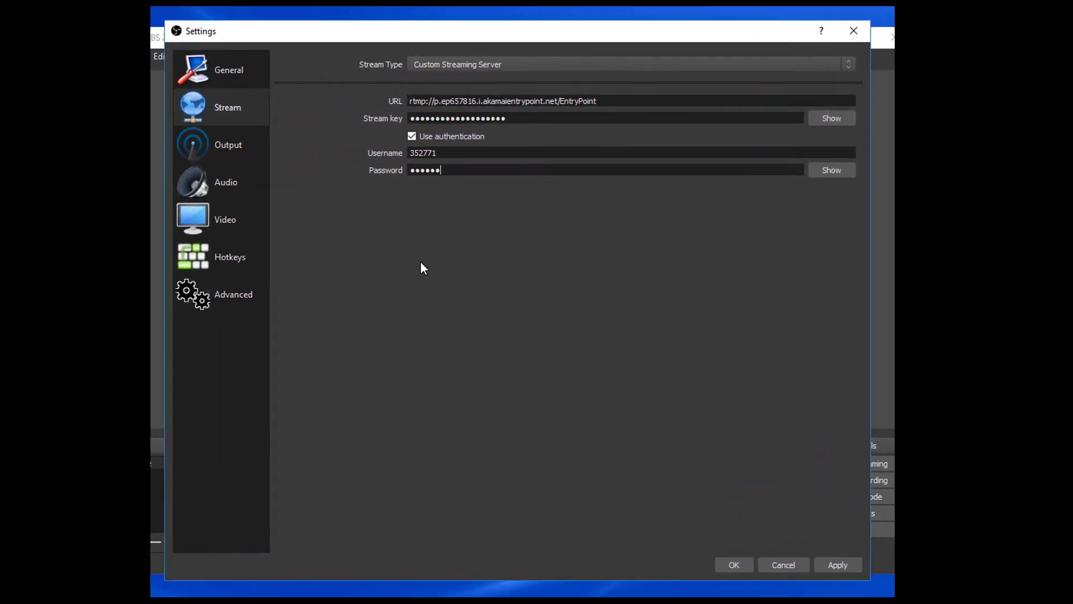
Review Output settings, toggle Output Mode to Advanced and back to Simple, then save with OK
left_click(233, 149)
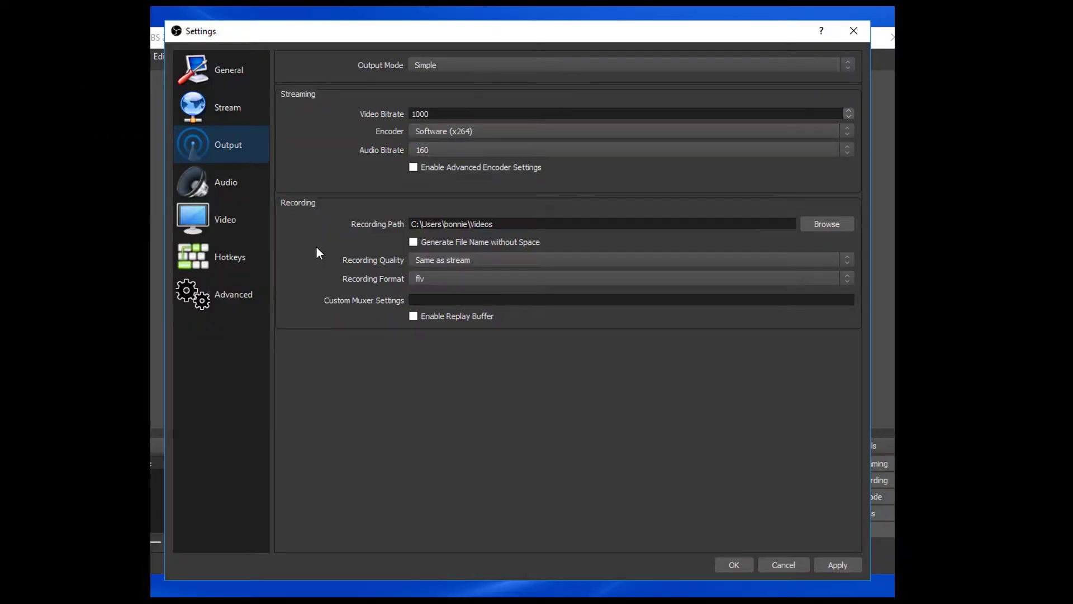
left_click(421, 65)
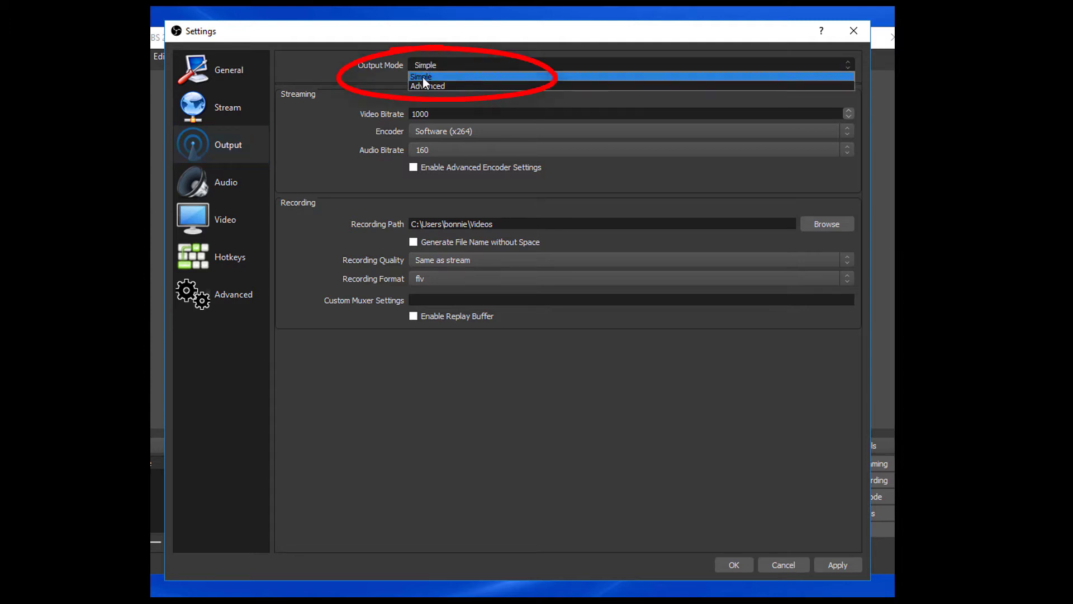
left_click(423, 84)
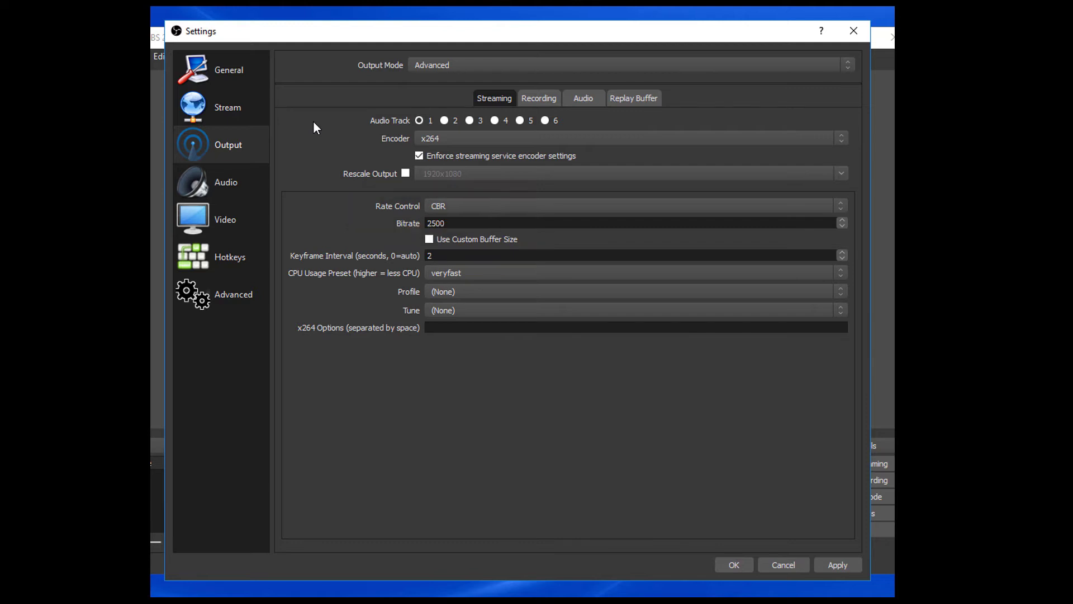
left_click(418, 71)
left_click(418, 78)
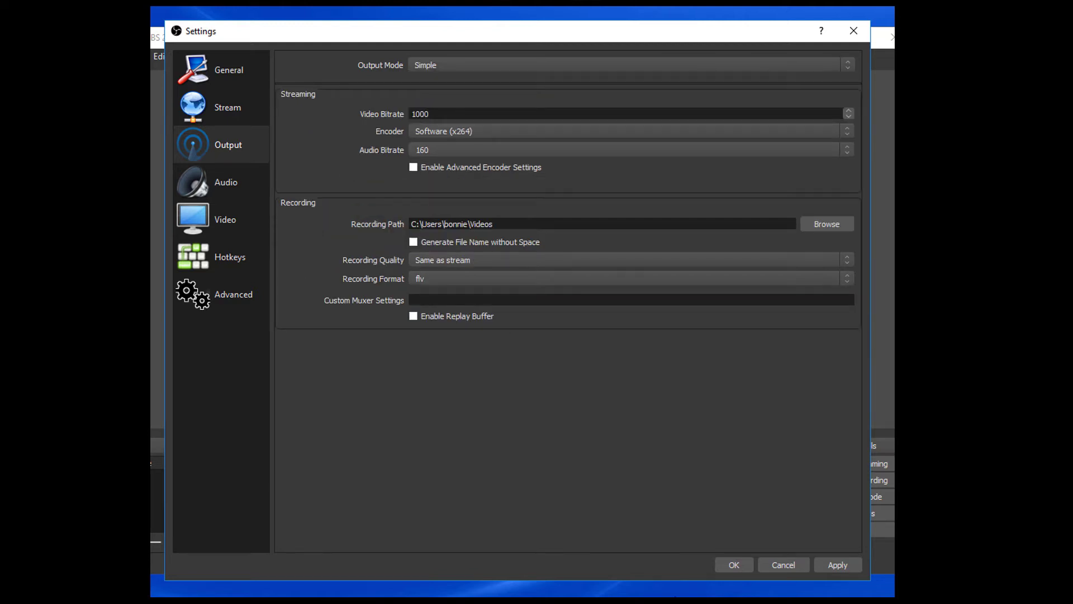
left_click(736, 564)
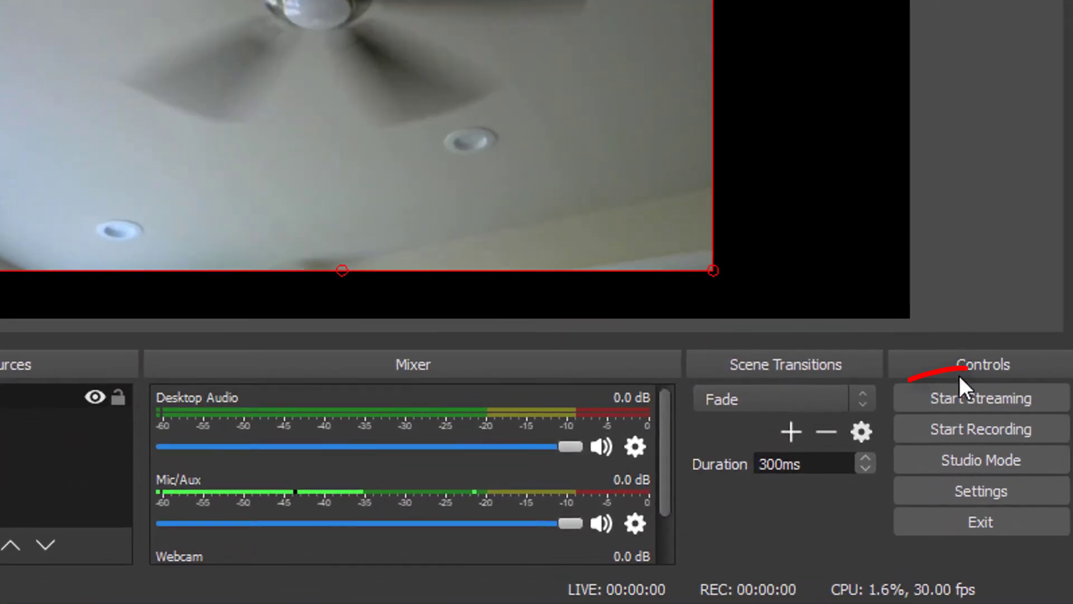
Start streaming the webcam to Dacast
left_click(1043, 406)
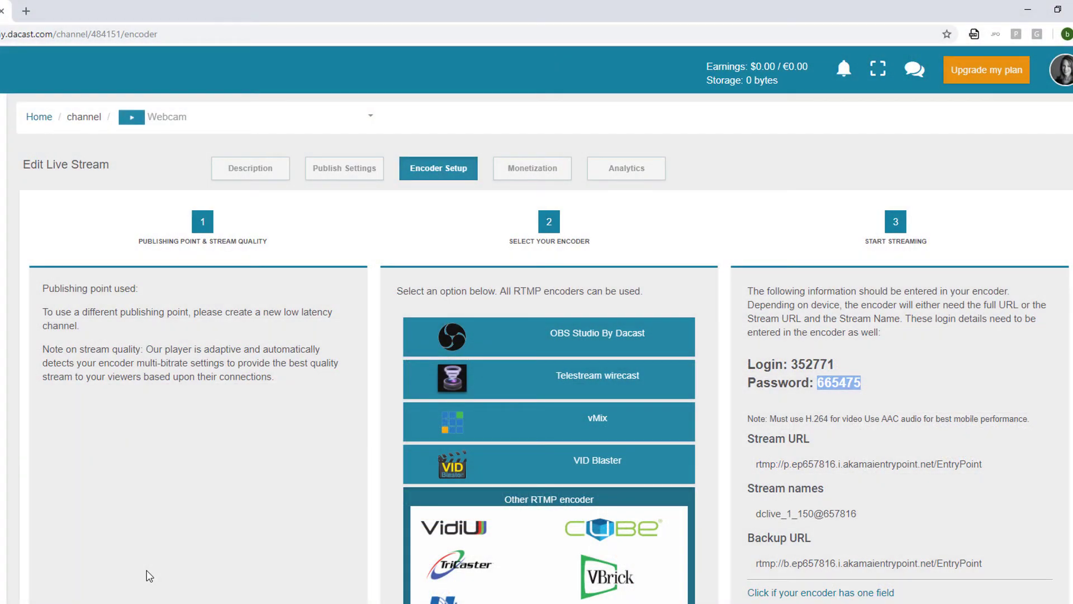
Preview the Webcam channel's live stream from Publish Settings, then close the preview window
left_click(339, 173)
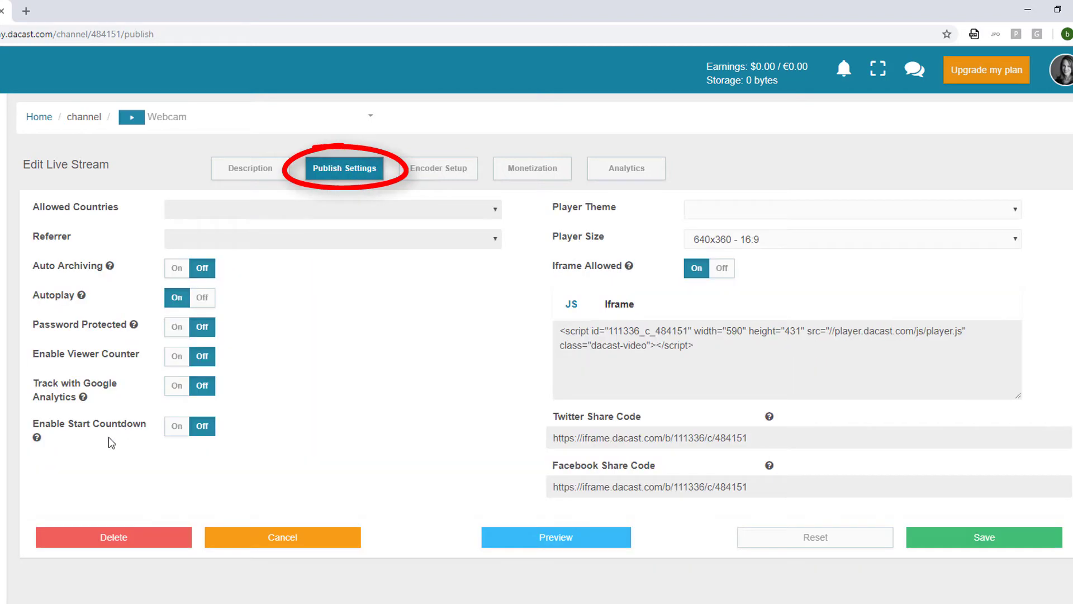
left_click(616, 543)
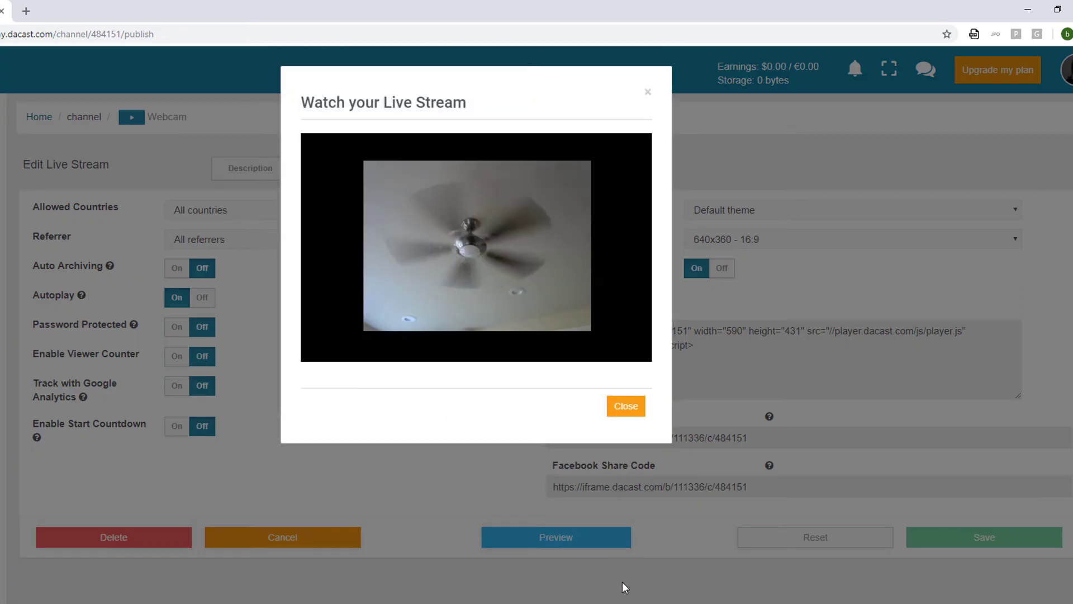
left_click(625, 407)
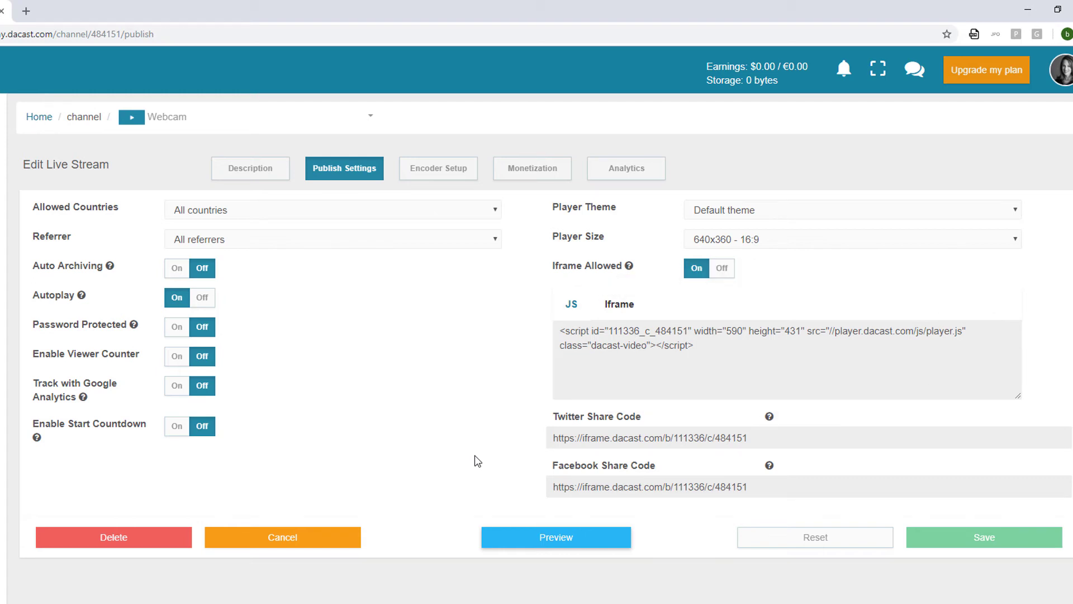
Copy the Twitter share link and paste it into a new Chrome tab's address bar
left_click(674, 438)
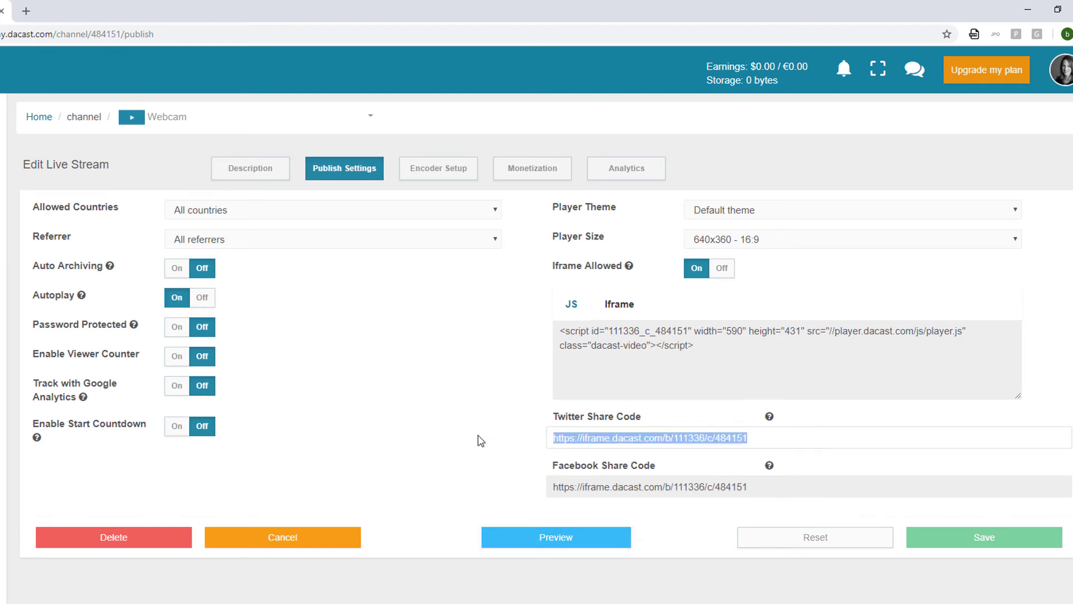
left_click(49, 11)
key("ctrl+v")
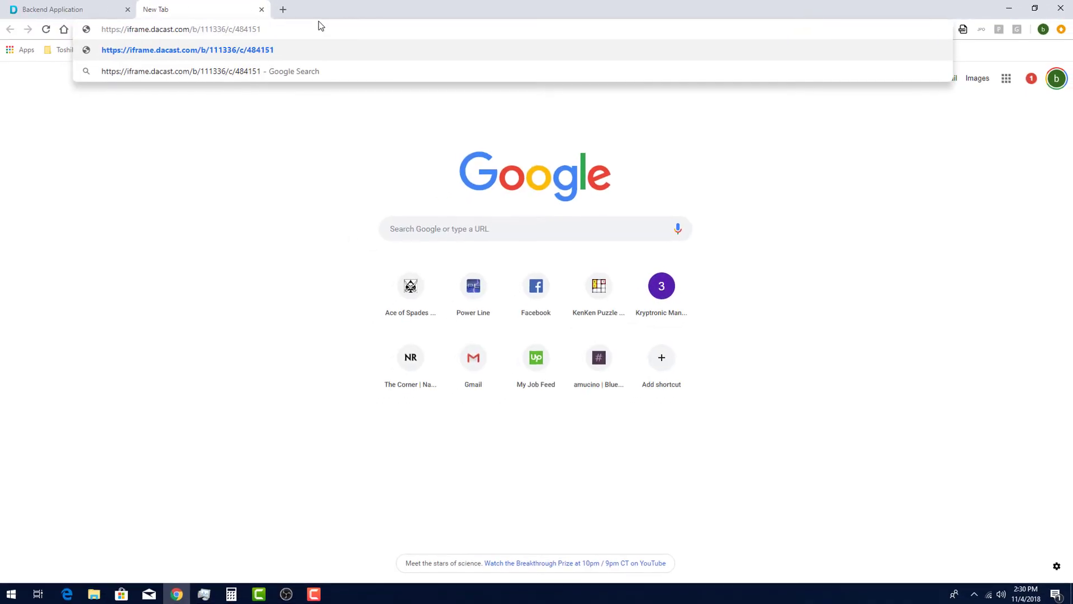